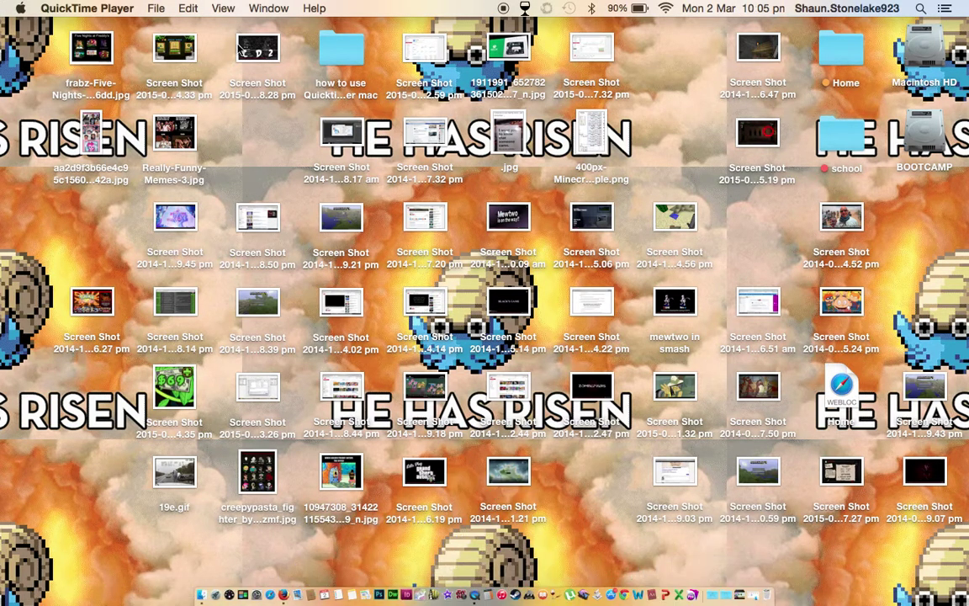
Step: Open File > New Movie Recording and start recording the webcam
left_click(155, 8)
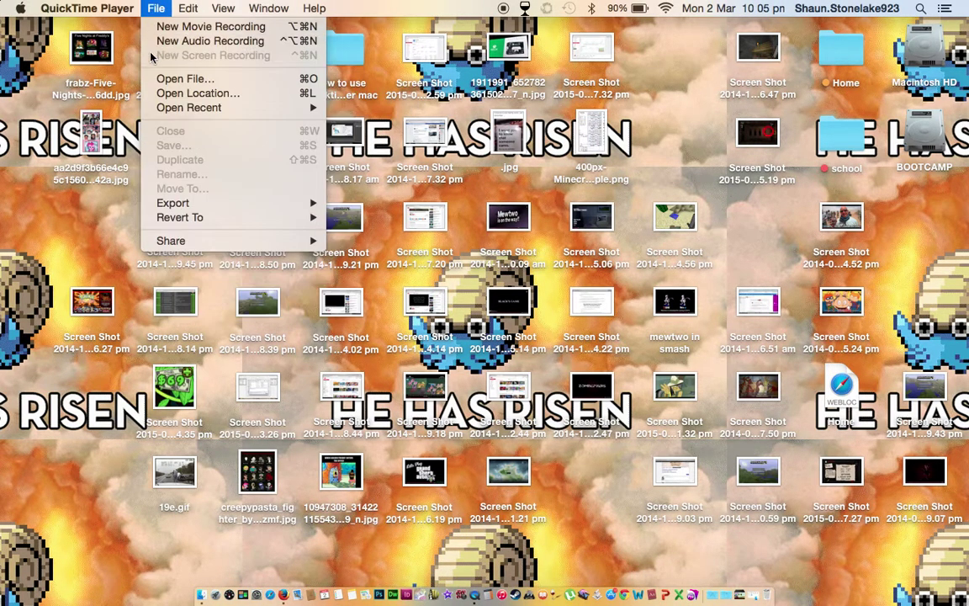
key("Escape")
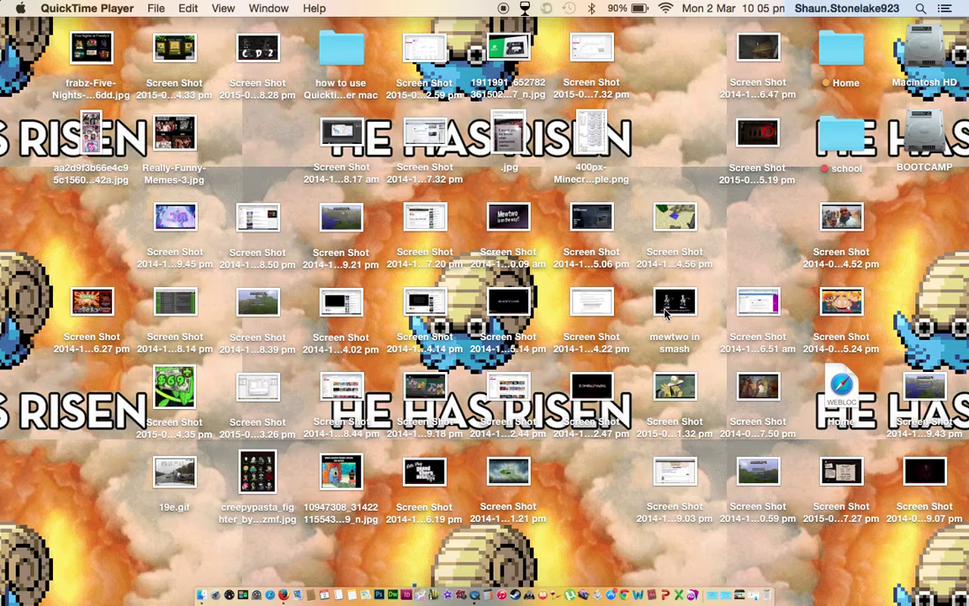
left_click(147, 11)
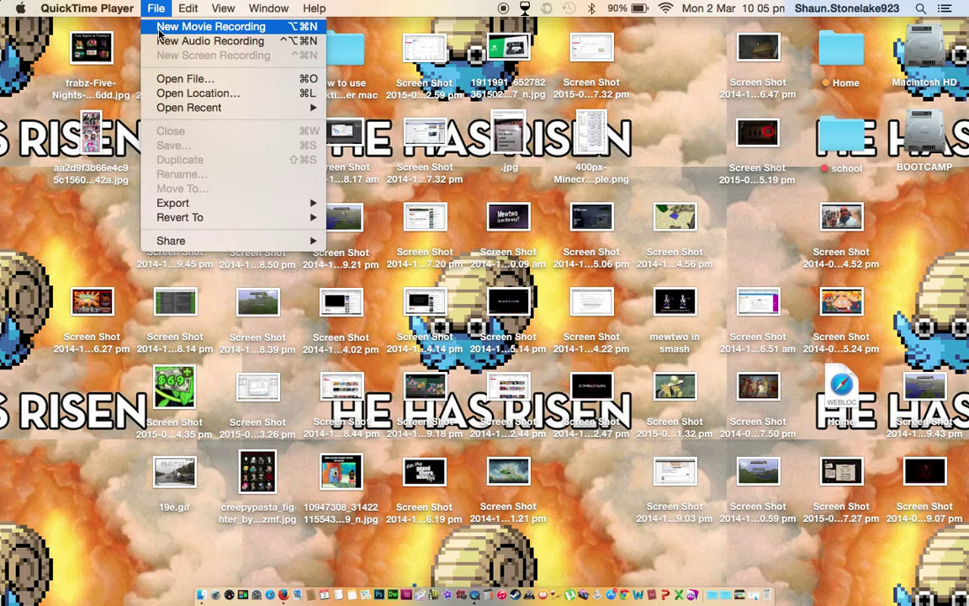
left_click(319, 37)
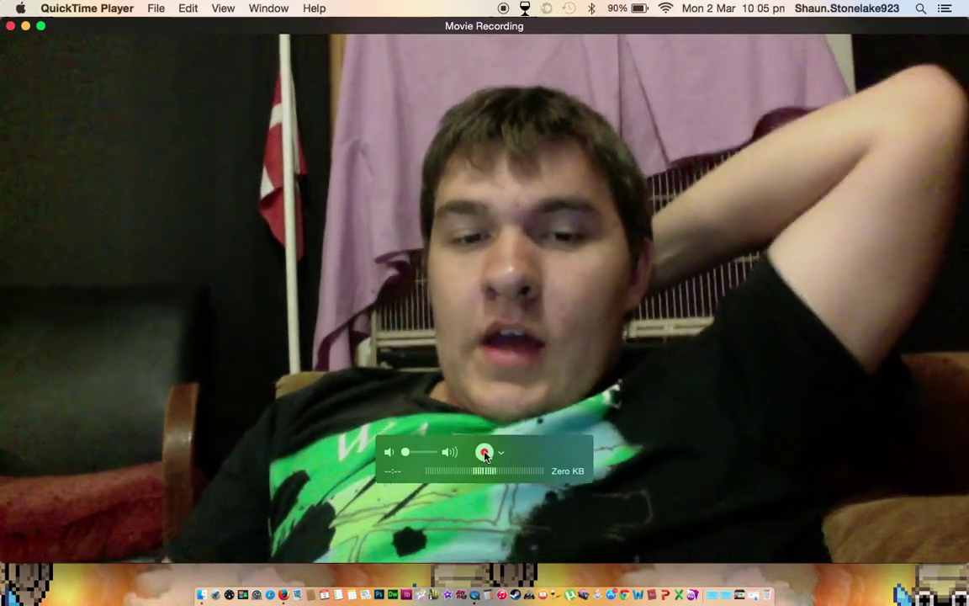
left_click(486, 454)
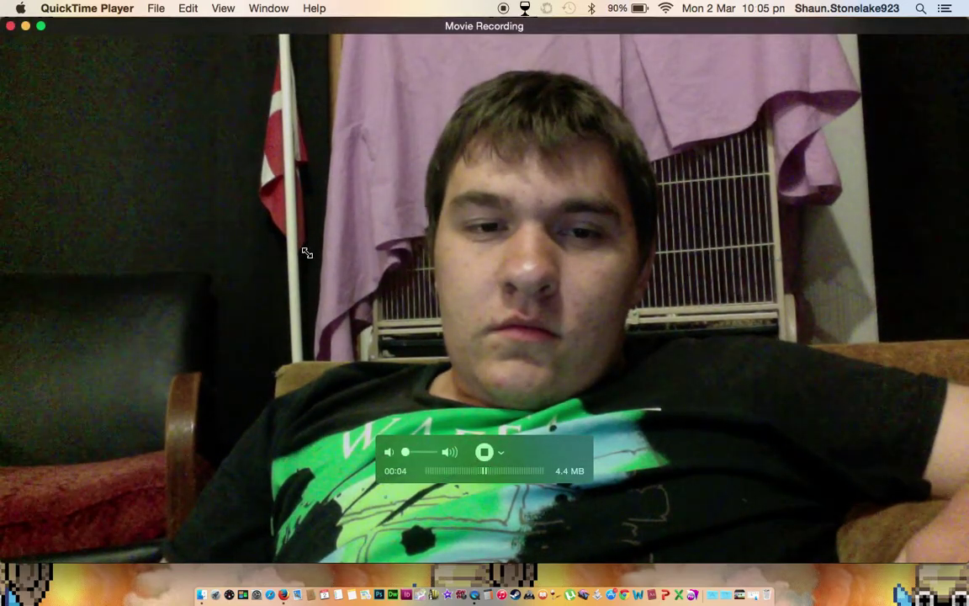
Step: Exit full screen, set the recording window to Float on Top, and select the school folder
left_click(40, 26)
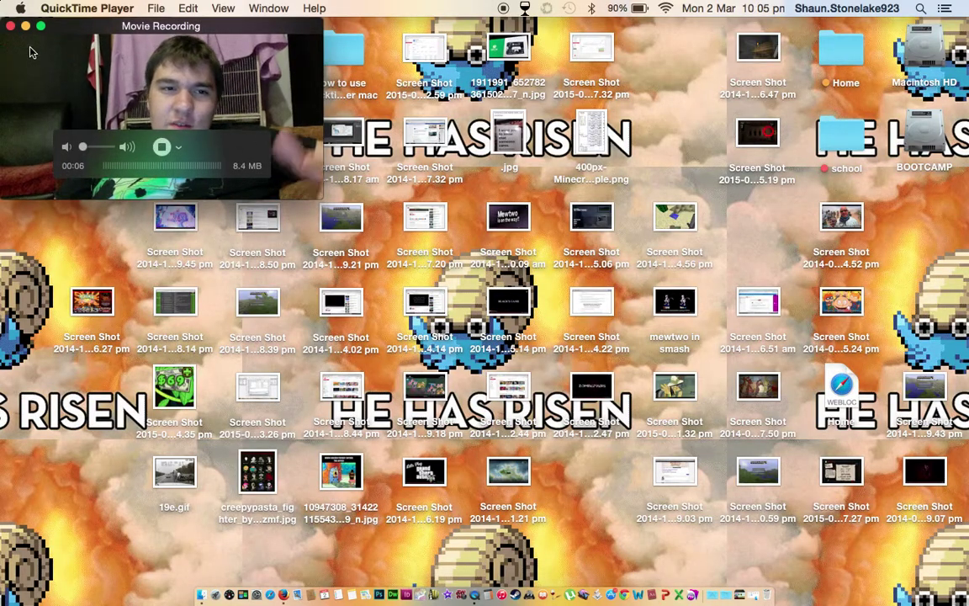
left_click(156, 8)
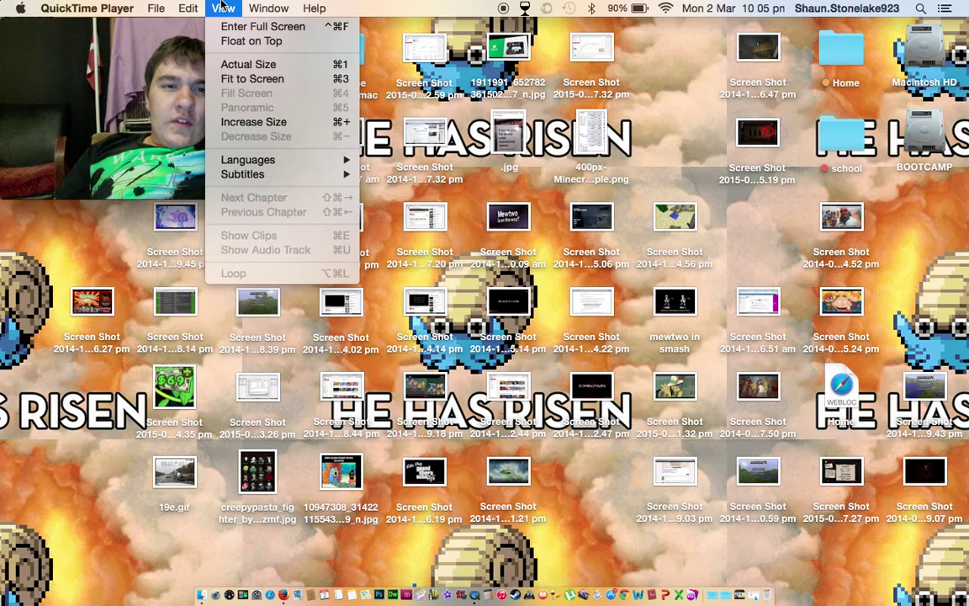
left_click(238, 43)
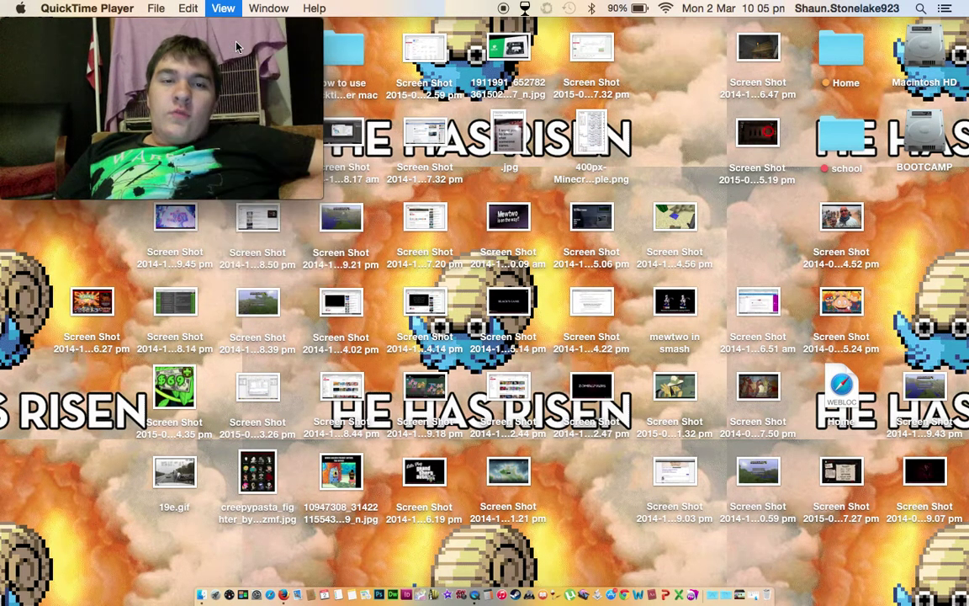
left_click(833, 128)
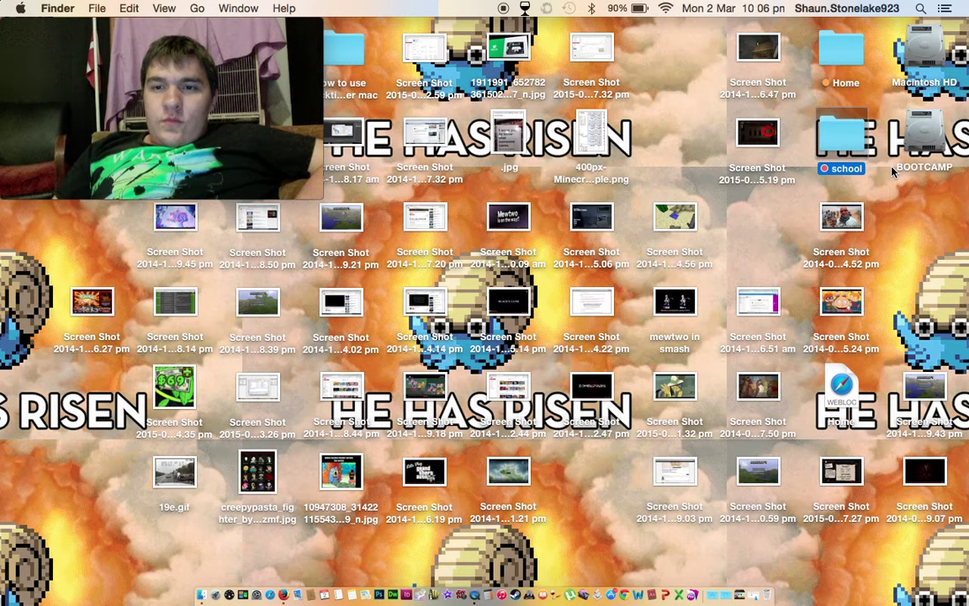
double_click(842, 137)
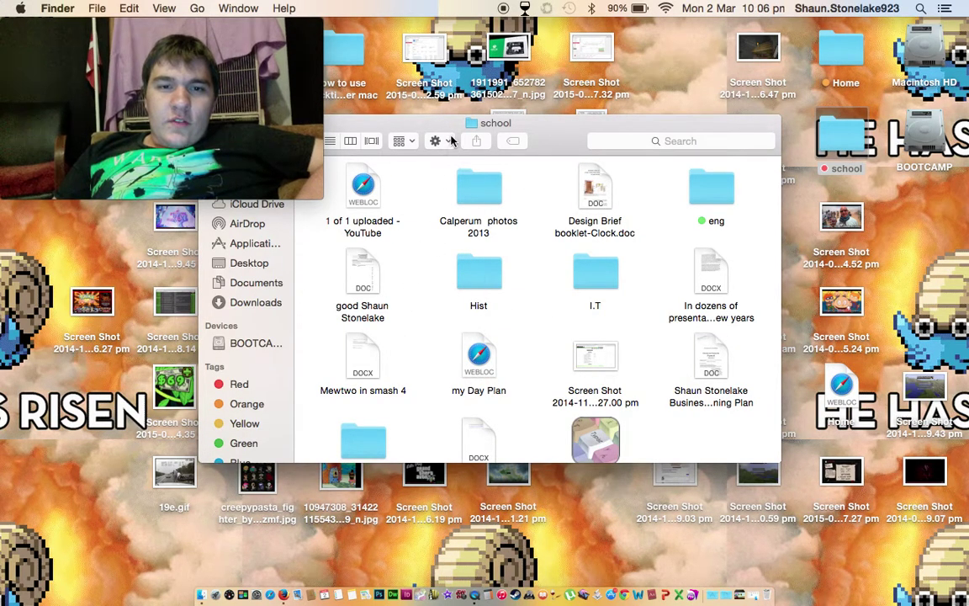
left_click_drag(458, 126, 598, 118)
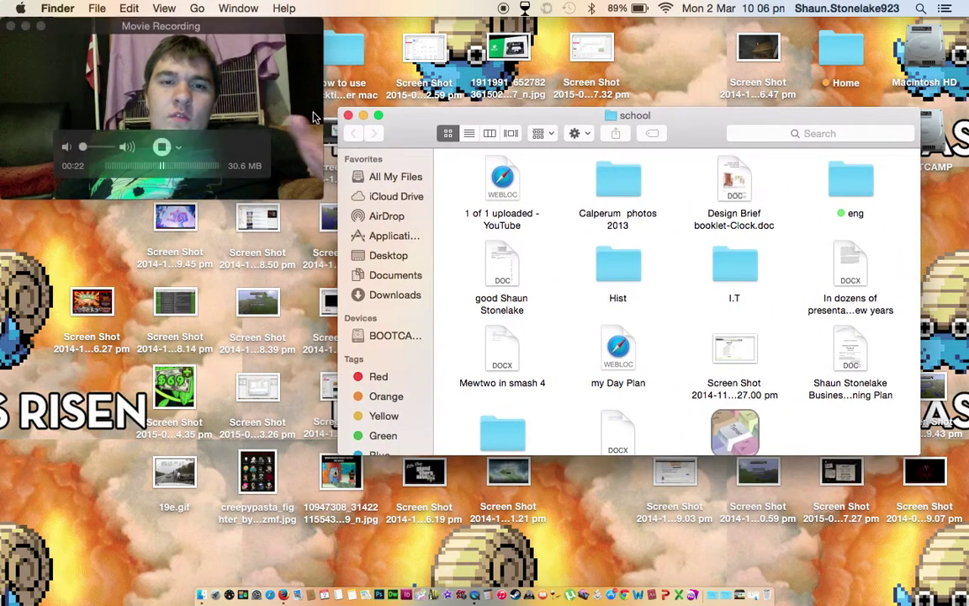
left_click(348, 115)
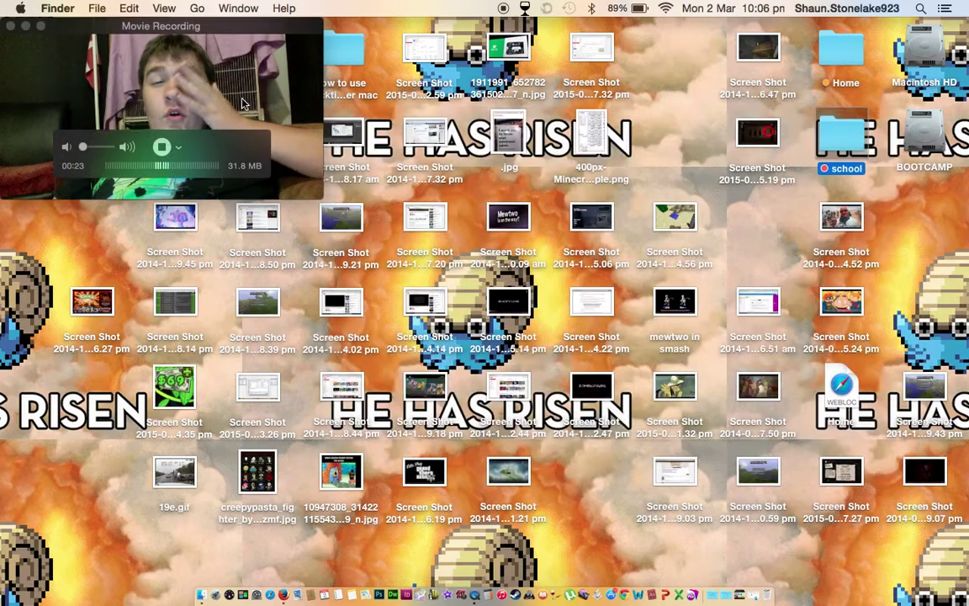
left_click(167, 149)
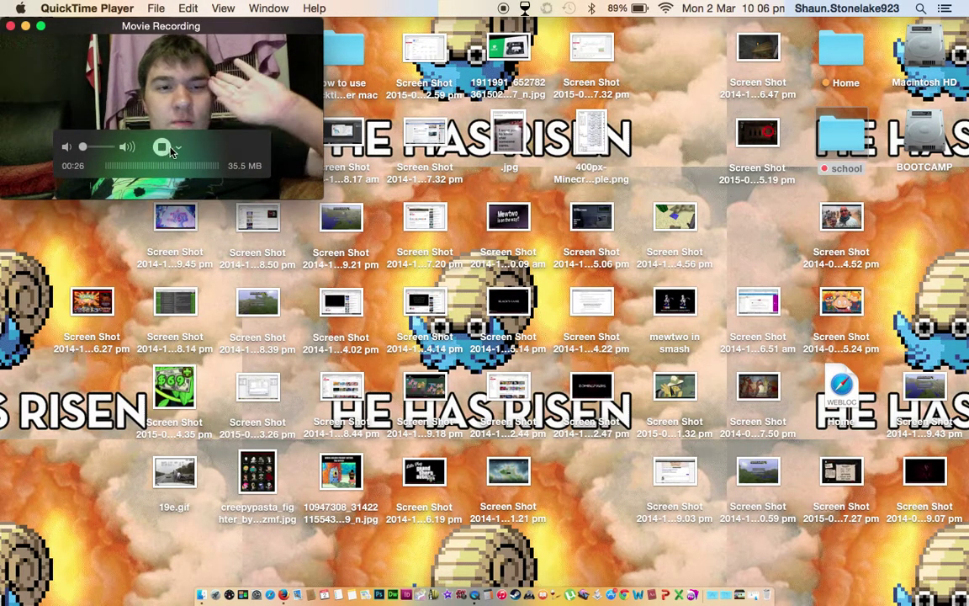
left_click(93, 148)
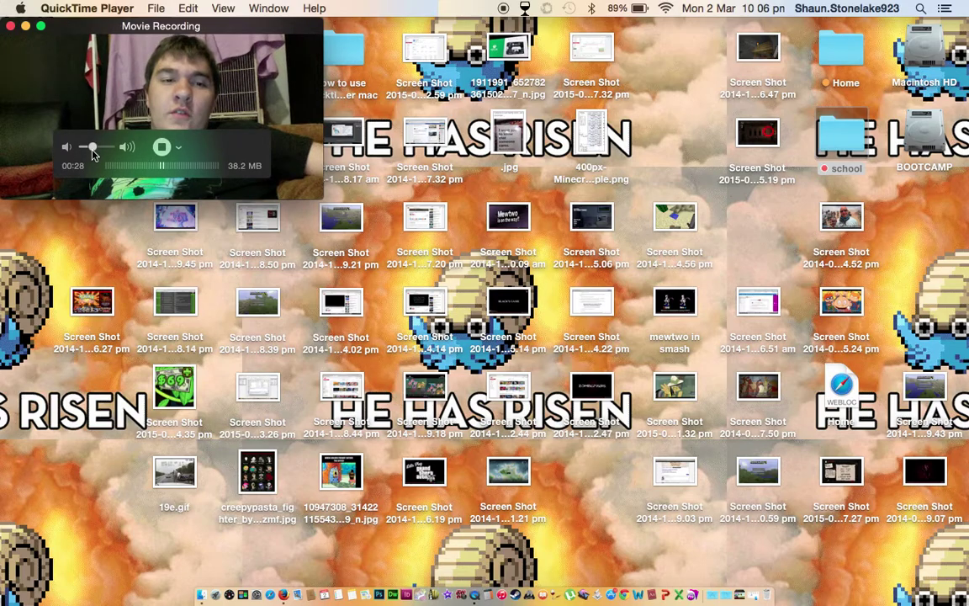
left_click_drag(92, 148, 82, 148)
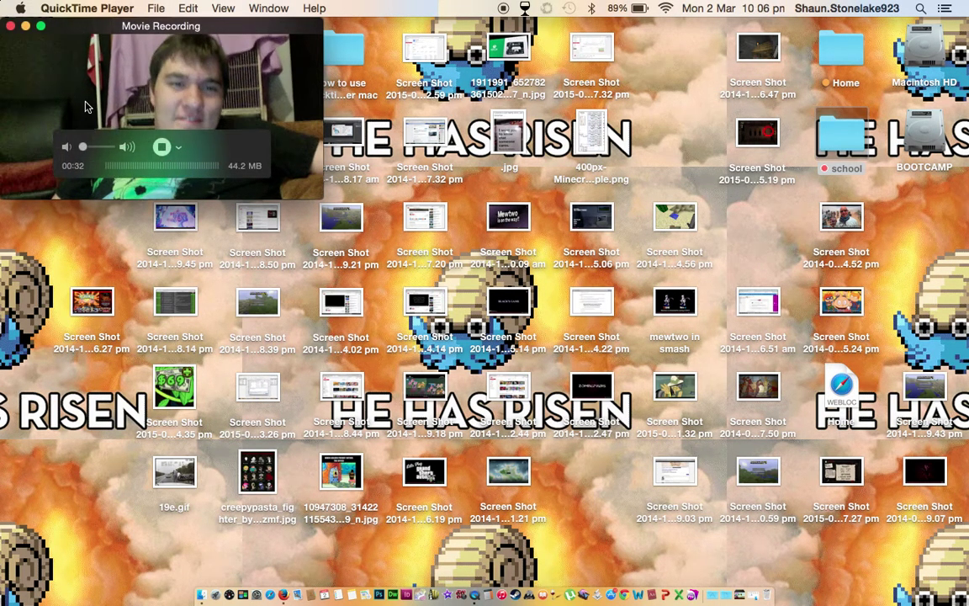
left_click(179, 150)
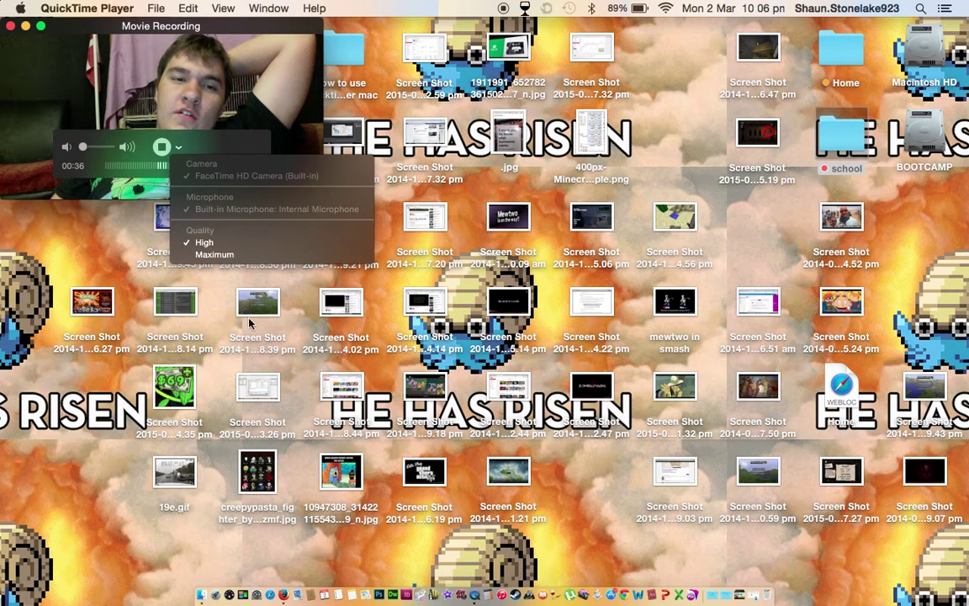
left_click(223, 91)
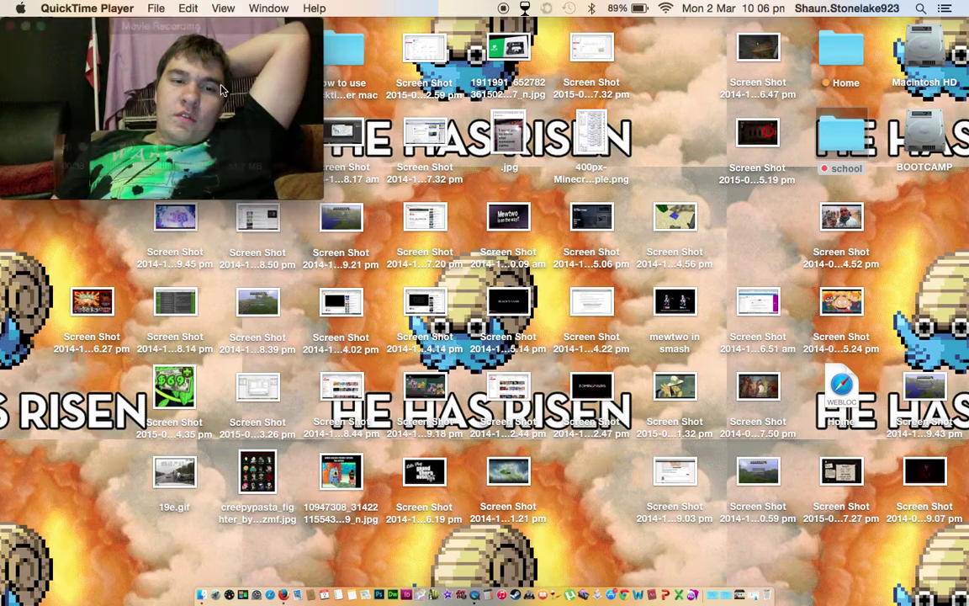
mouse_move(166, 150)
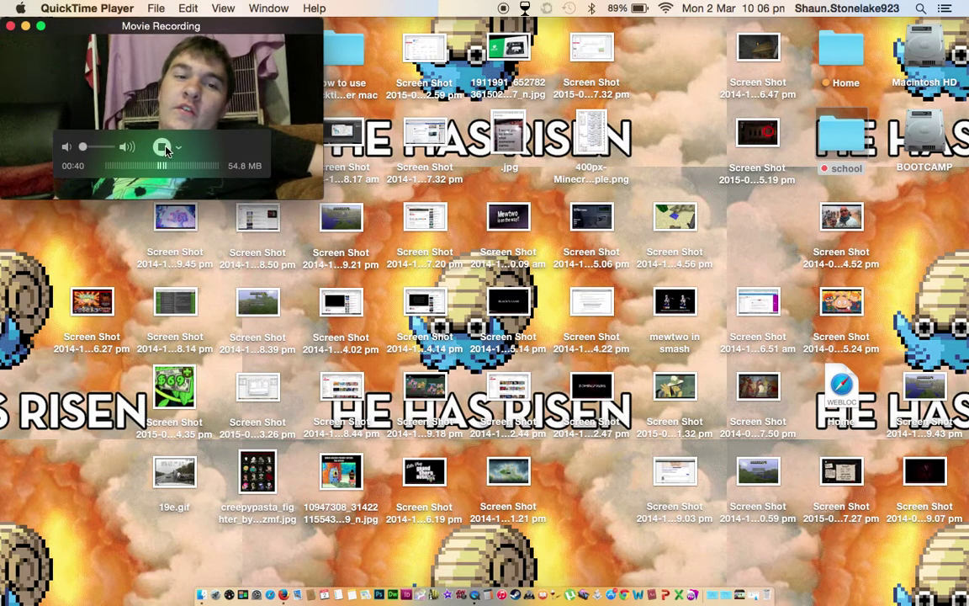
Step: Stop the webcam recording and briefly play it back
left_click(166, 149)
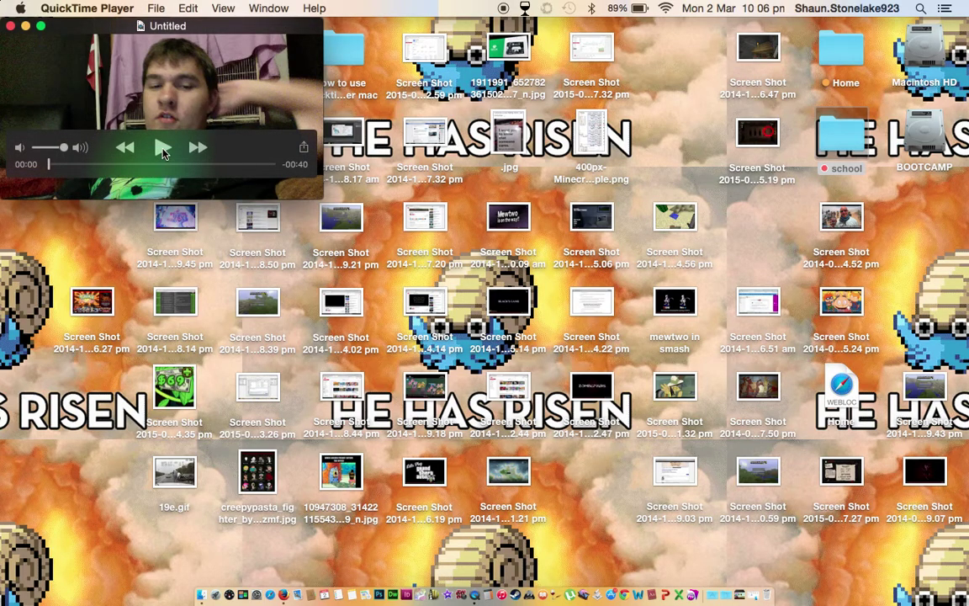
left_click(162, 150)
left_click(162, 150)
Step: Save the movie as 'face' on the Desktop and close its window
left_click(10, 27)
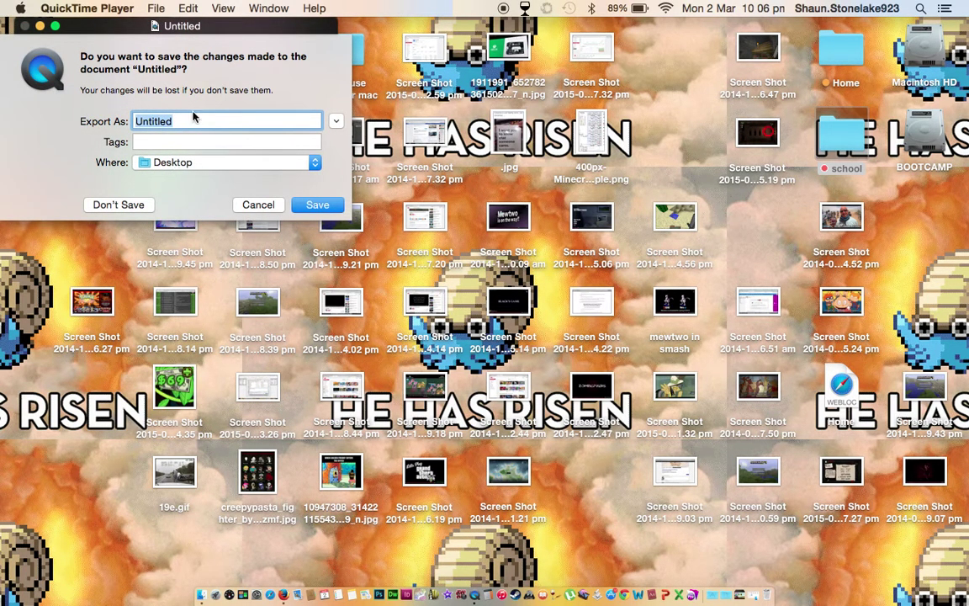
left_click(172, 162)
left_click(176, 162)
type("face")
left_click(307, 204)
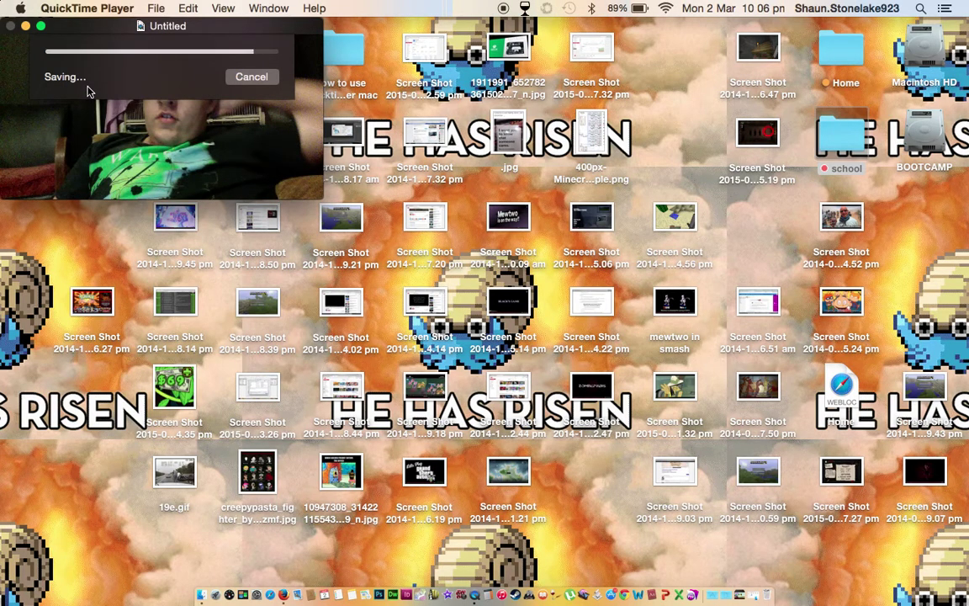
key("super+w")
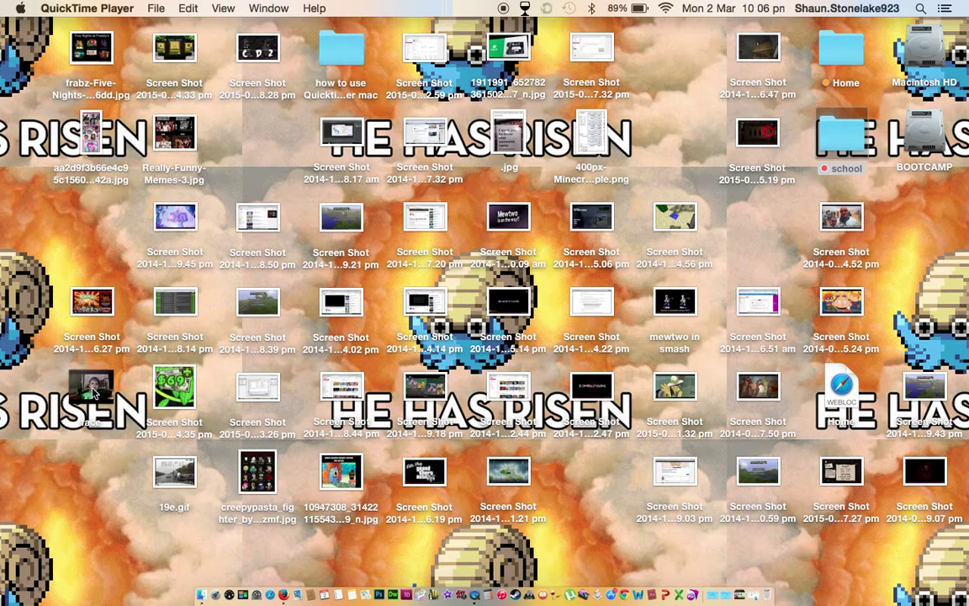
Step: Move the face movie icon across the desktop and restore the tutorial folder window
left_click(95, 393)
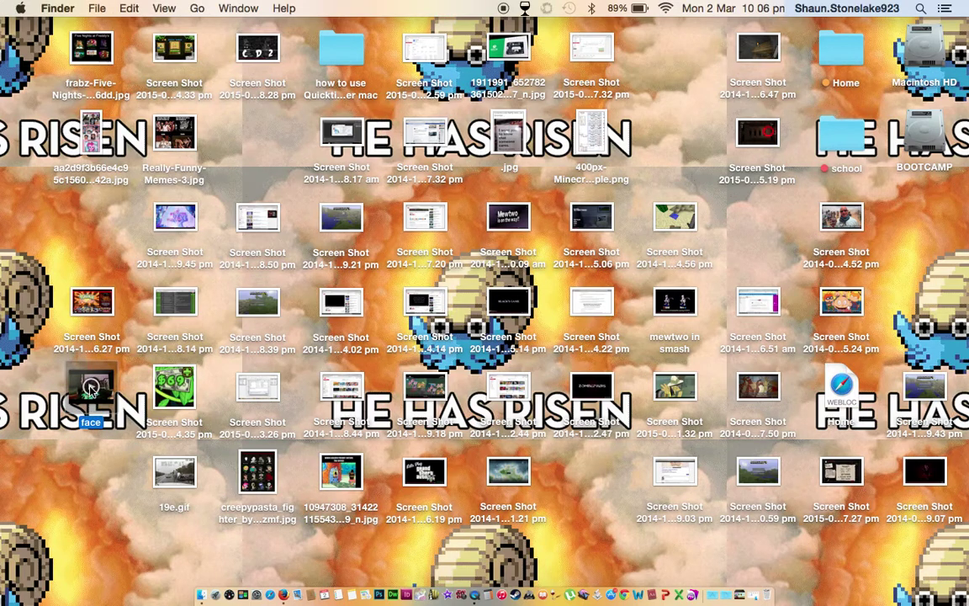
mouse_move(91, 389)
left_mouse_down()
mouse_move(502, 452)
mouse_move(715, 513)
mouse_move(744, 555)
left_mouse_up()
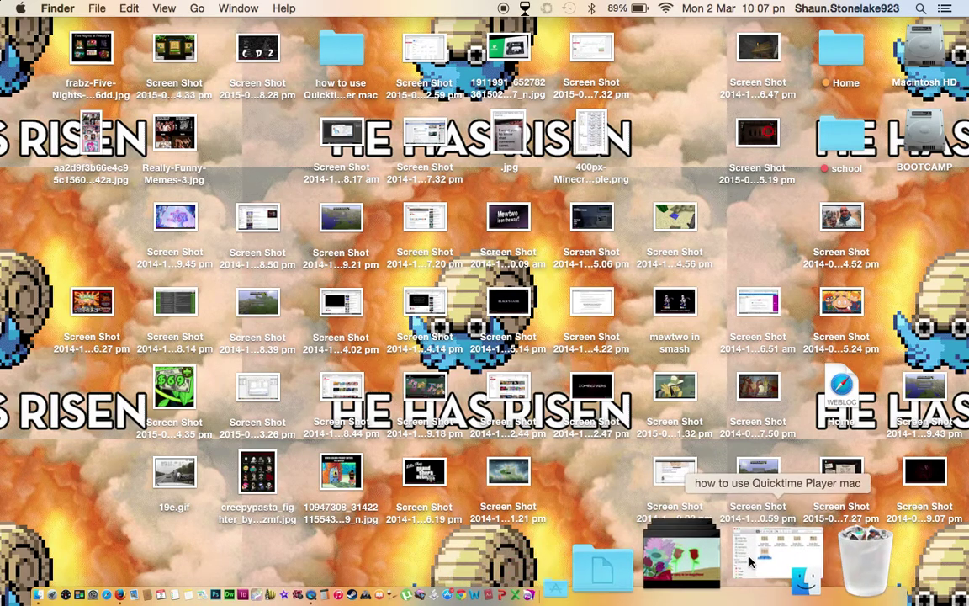
left_click(749, 560)
Step: Quick Look through the Screen Shot files forward and back, then close the preview
left_click(401, 162)
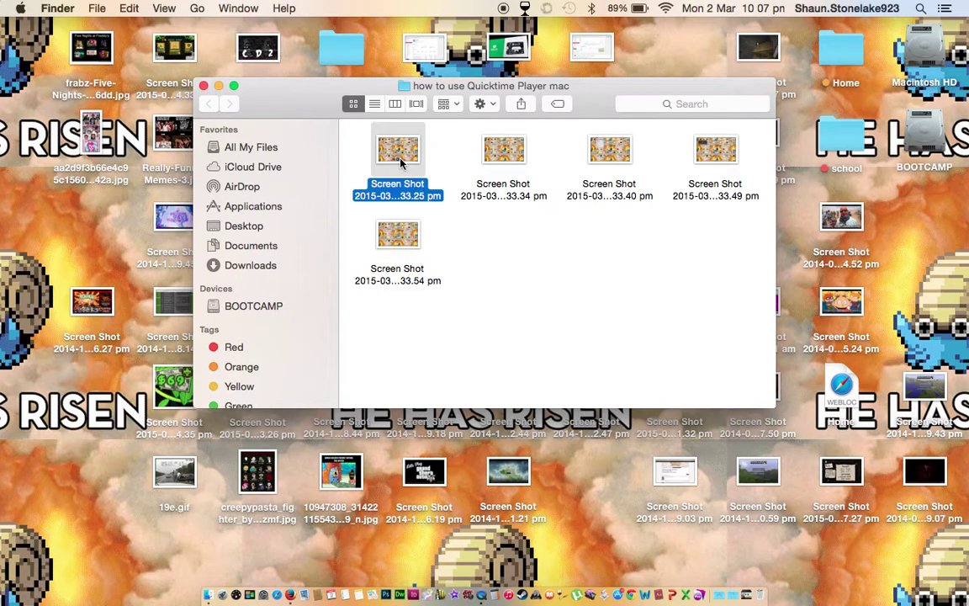
key("space")
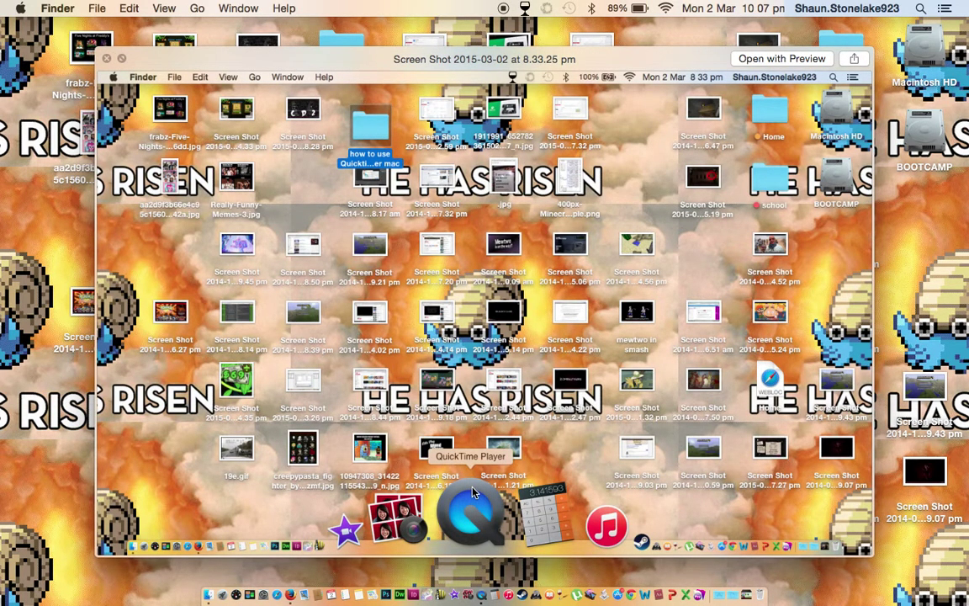
key("Right")
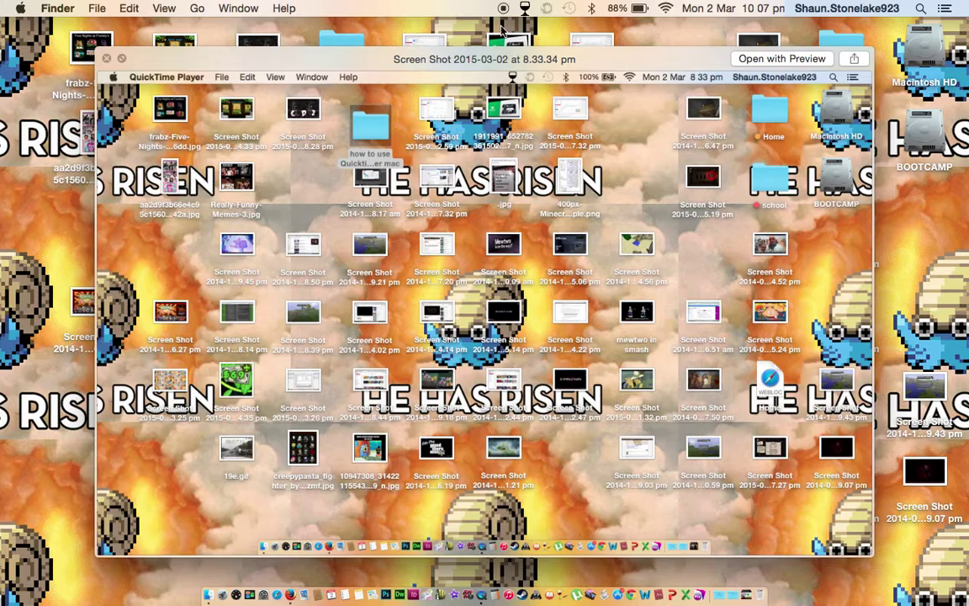
left_click(525, 9)
left_click(525, 10)
key("Right")
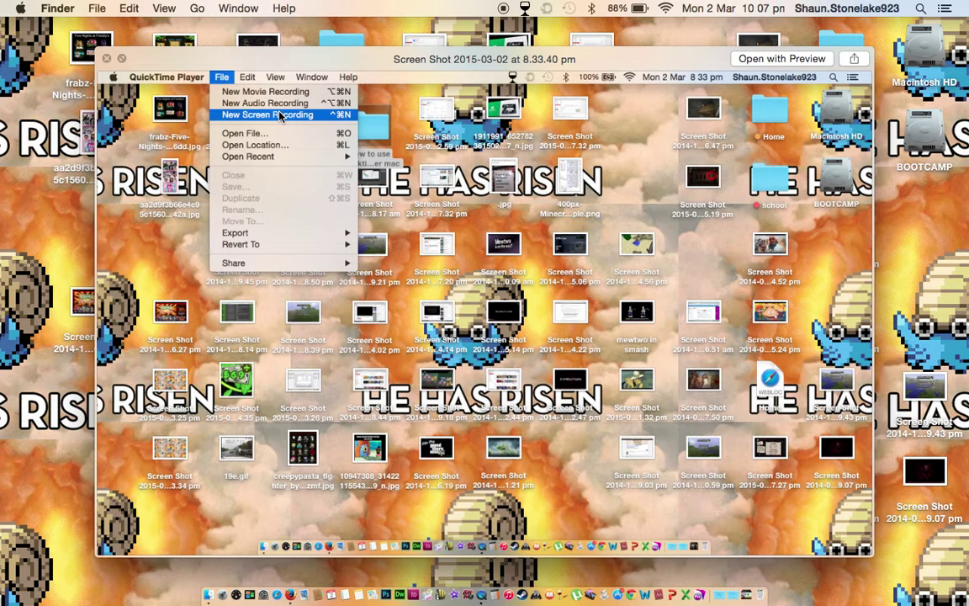
key("Right")
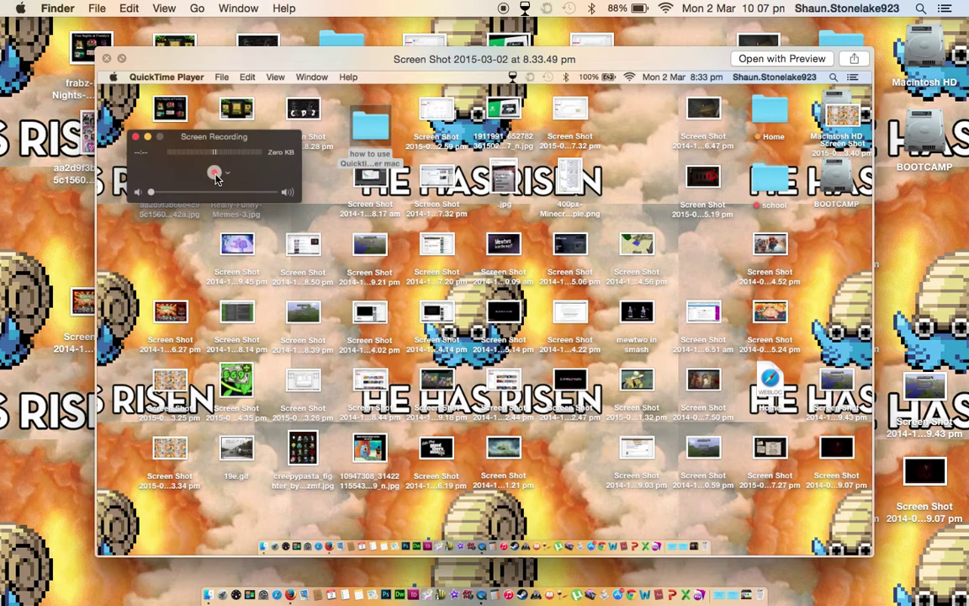
key("Left")
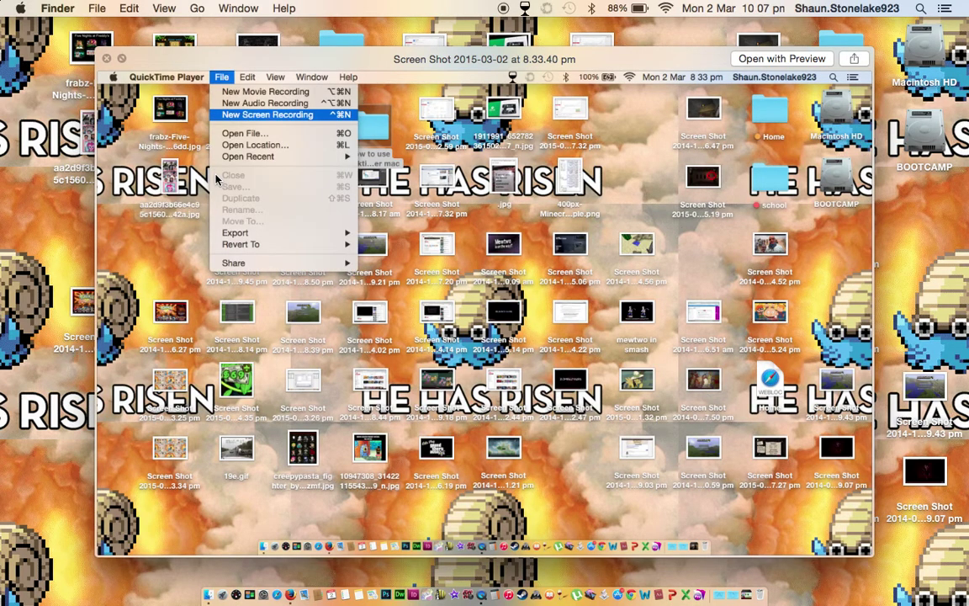
key("Left")
key("Left")
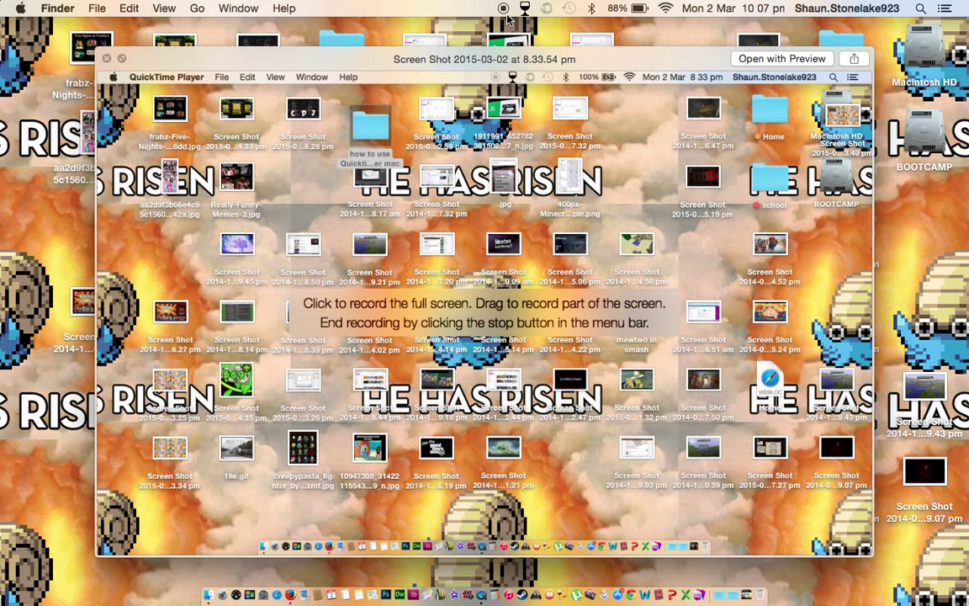
key("space")
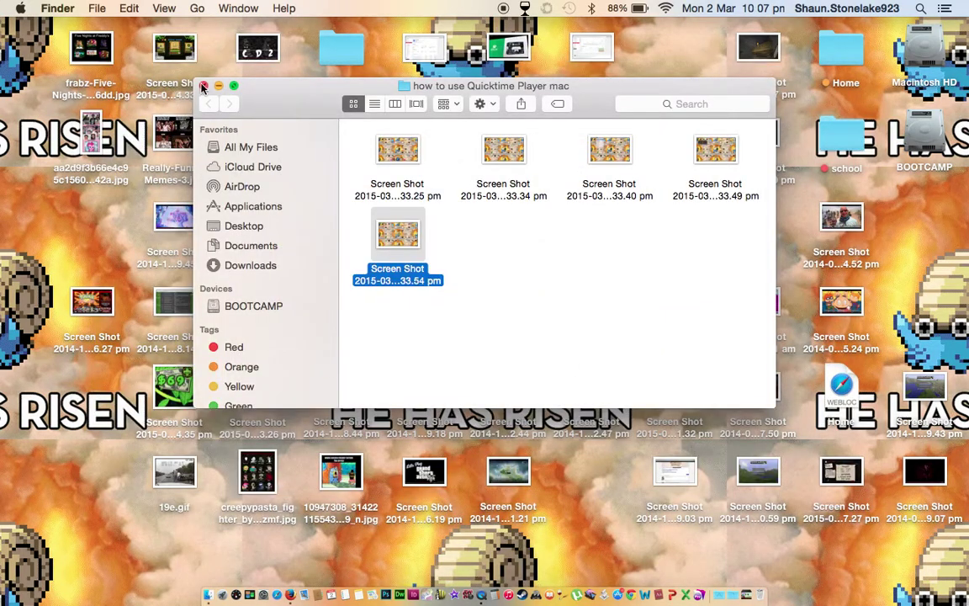
Step: Close the tutorial window and drag the 'how to use Quicktime Player mac' folder to the Trash
key("super+w")
key("super+a")
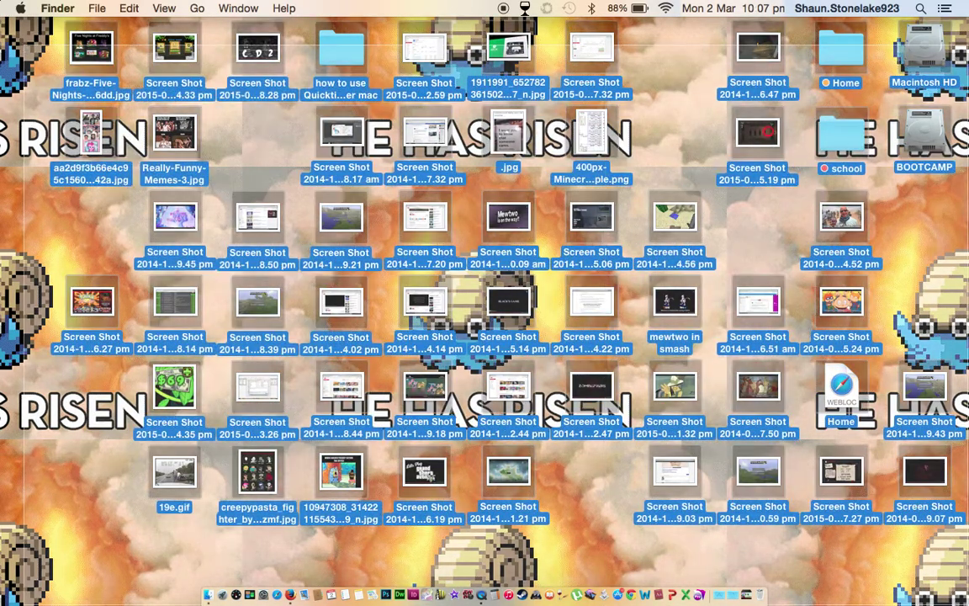
left_click_drag(22, 44, 646, 252)
mouse_move(647, 71)
left_mouse_down()
mouse_move(640, 160)
mouse_move(719, 171)
left_mouse_up()
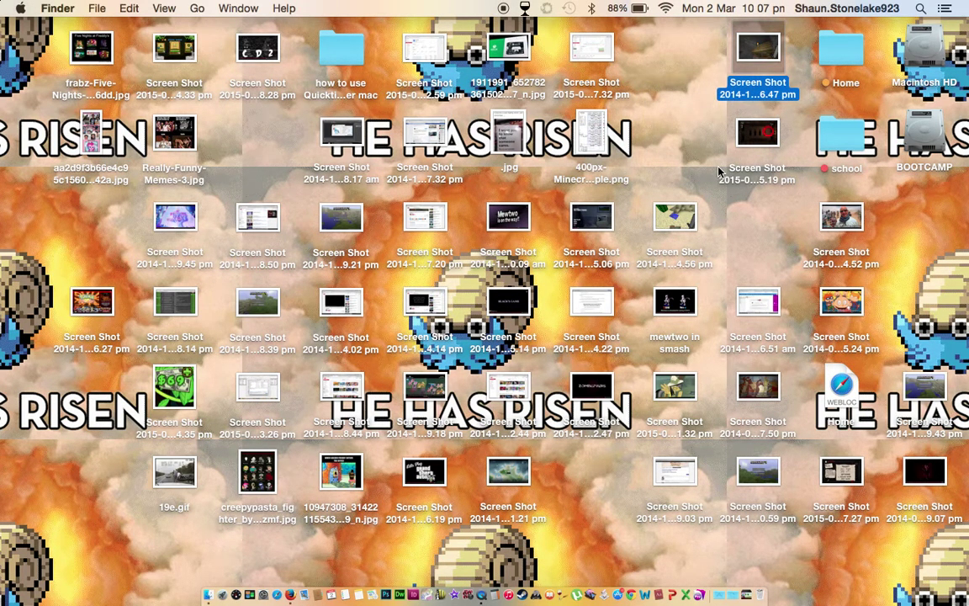
left_click(711, 170)
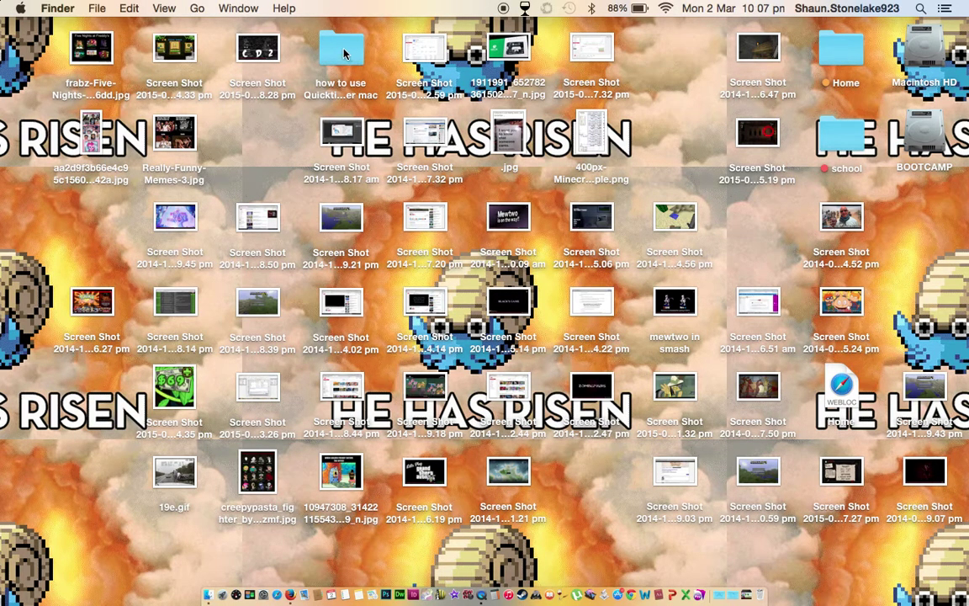
mouse_move(343, 53)
left_mouse_down()
mouse_move(560, 335)
mouse_move(713, 501)
mouse_move(760, 589)
left_mouse_up()
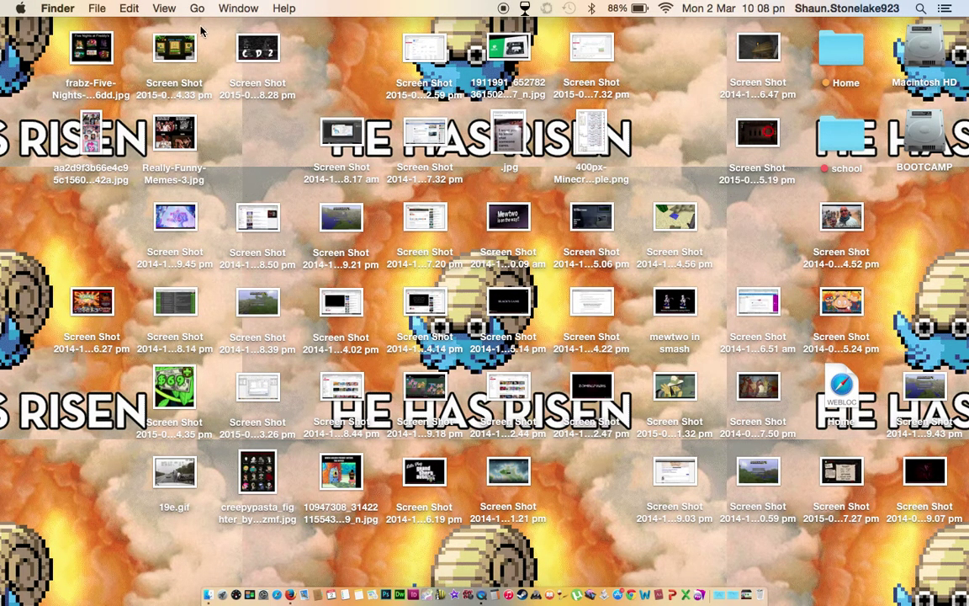
left_click(190, 48)
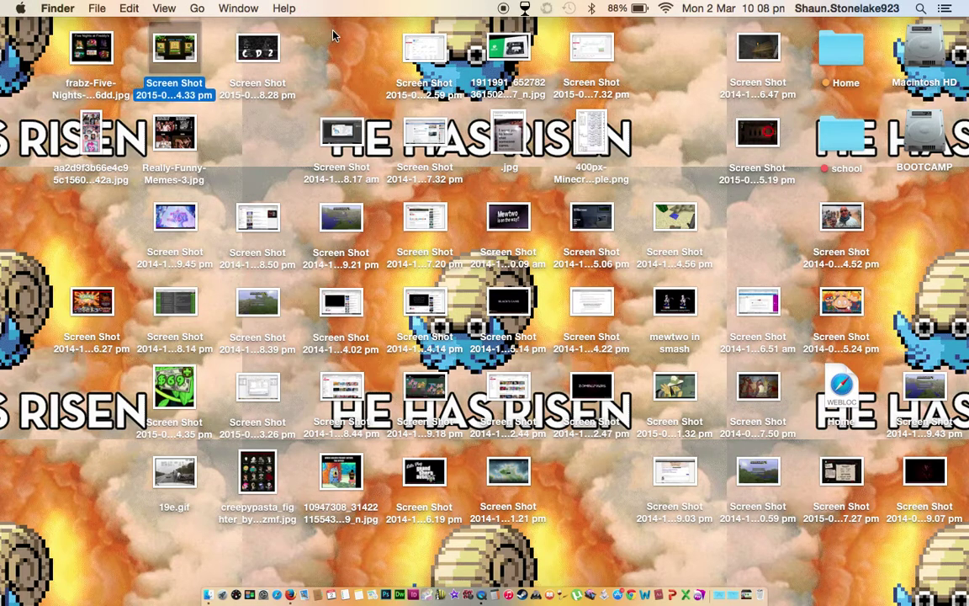
Step: Start a new audio recording in QuickTime Player with Built-in Microphone as the input
left_click(477, 602)
left_click(154, 9)
left_click(178, 42)
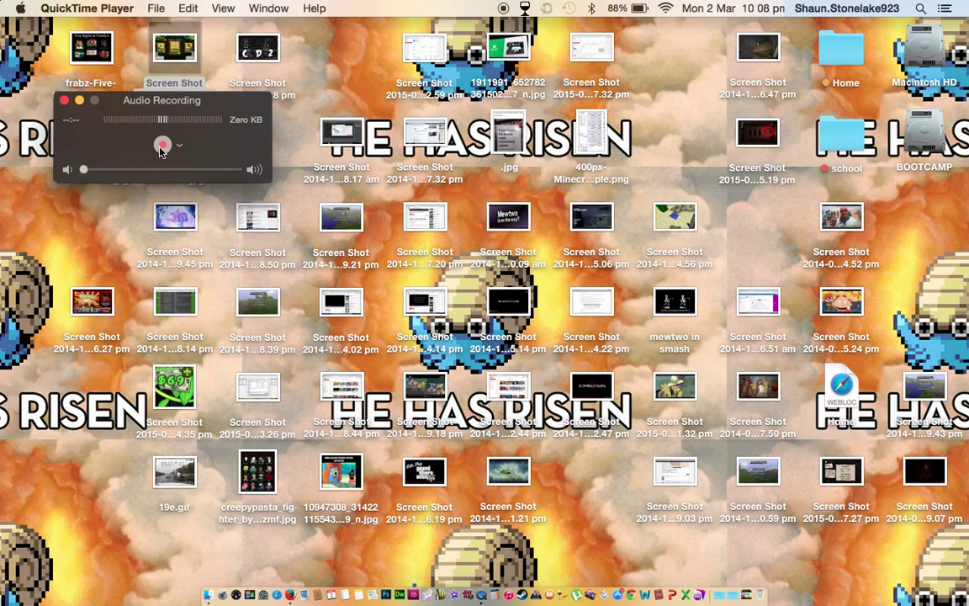
mouse_move(82, 175)
left_mouse_down()
mouse_move(219, 151)
mouse_move(57, 159)
left_mouse_up()
left_click(179, 145)
left_click(187, 162)
Step: Record a few seconds of audio, play it back, then close it with Don't Save
left_click(160, 146)
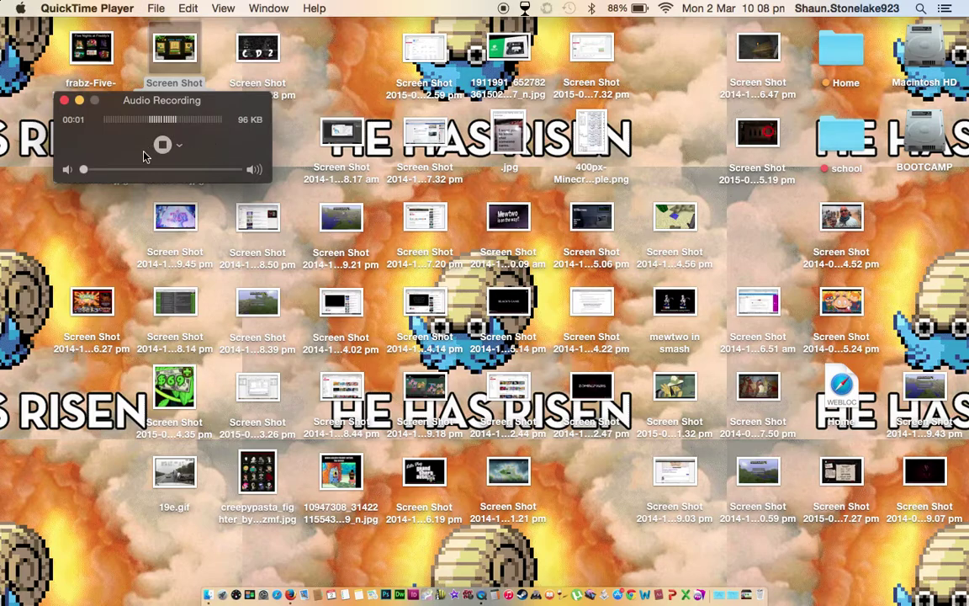
left_click(163, 146)
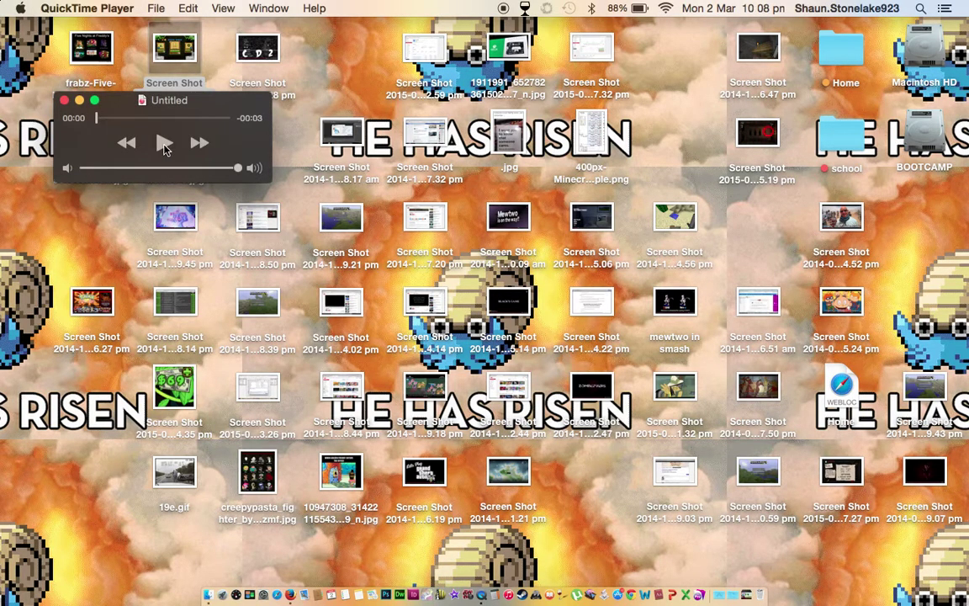
left_click(164, 145)
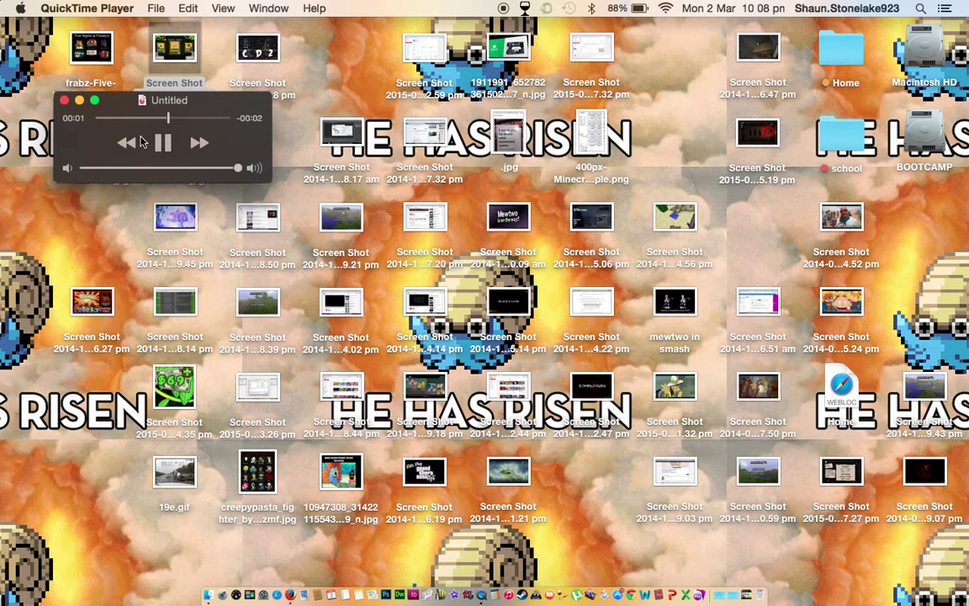
left_click(64, 100)
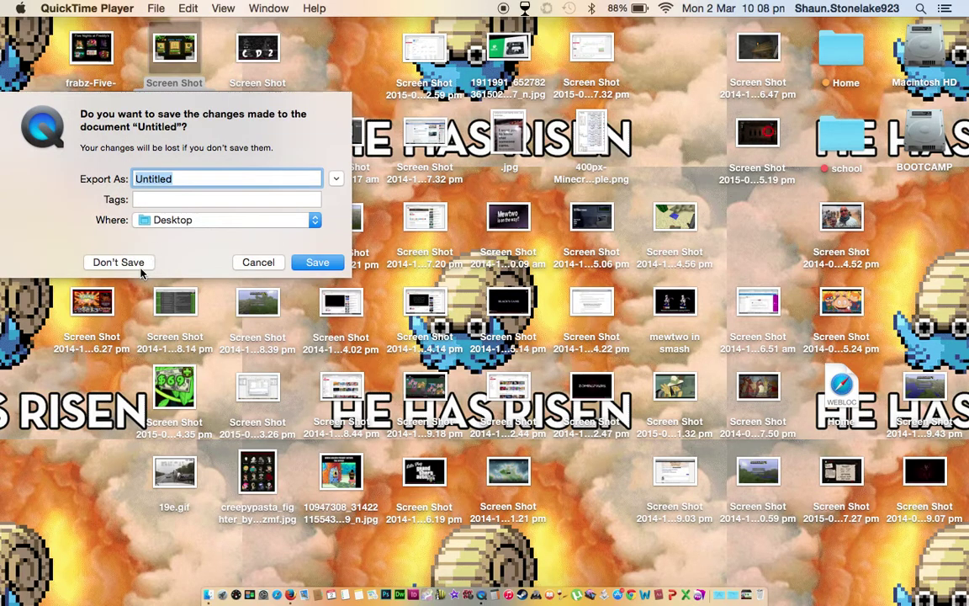
left_click(118, 263)
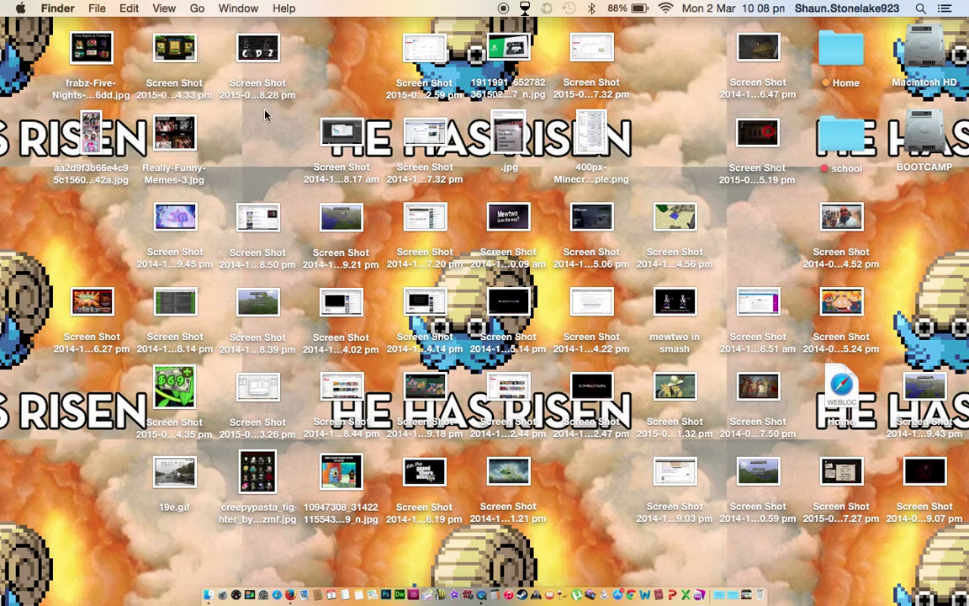
left_click(501, 563)
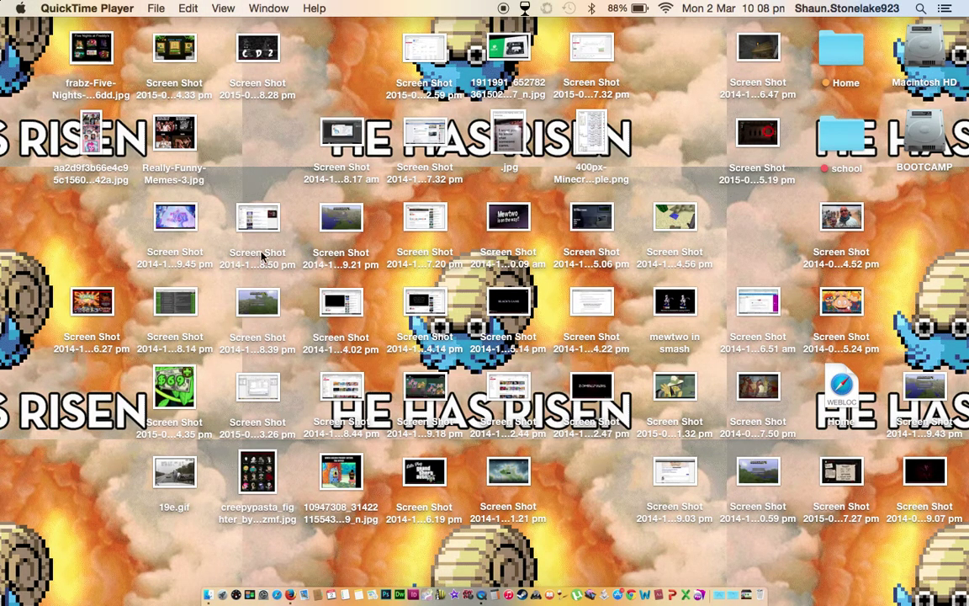
left_click(263, 174)
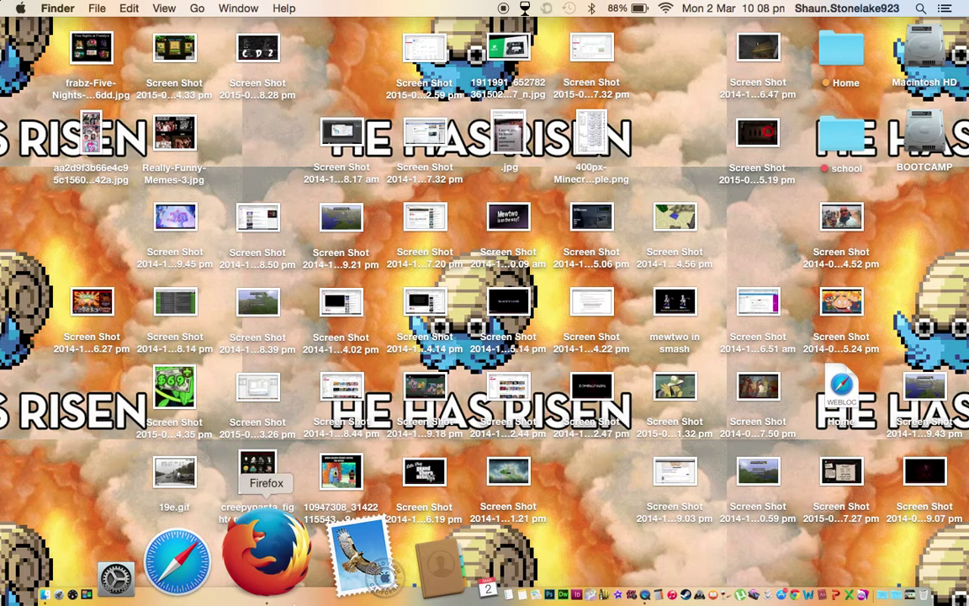
left_click(266, 560)
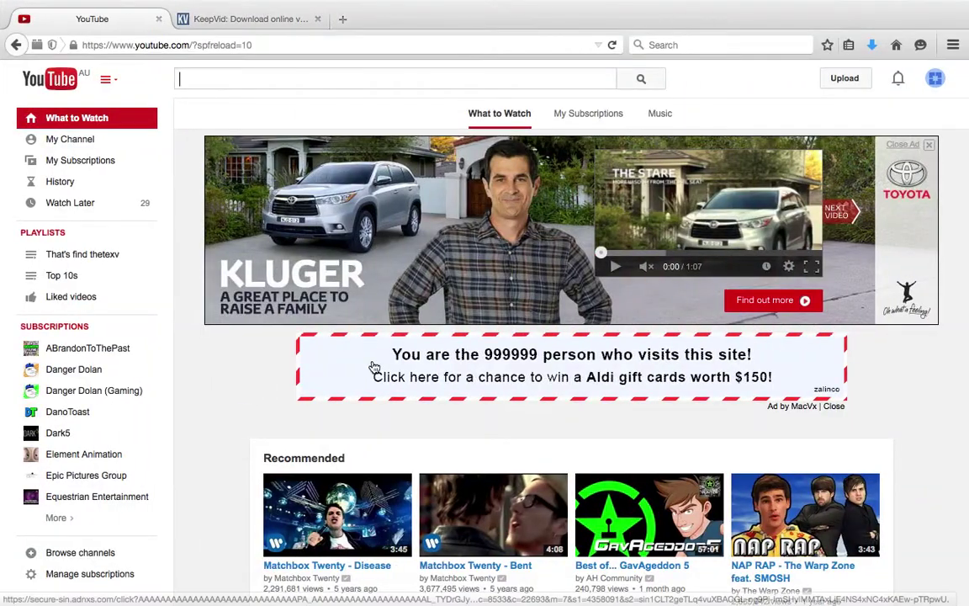
scroll(375, 368, "down", 5)
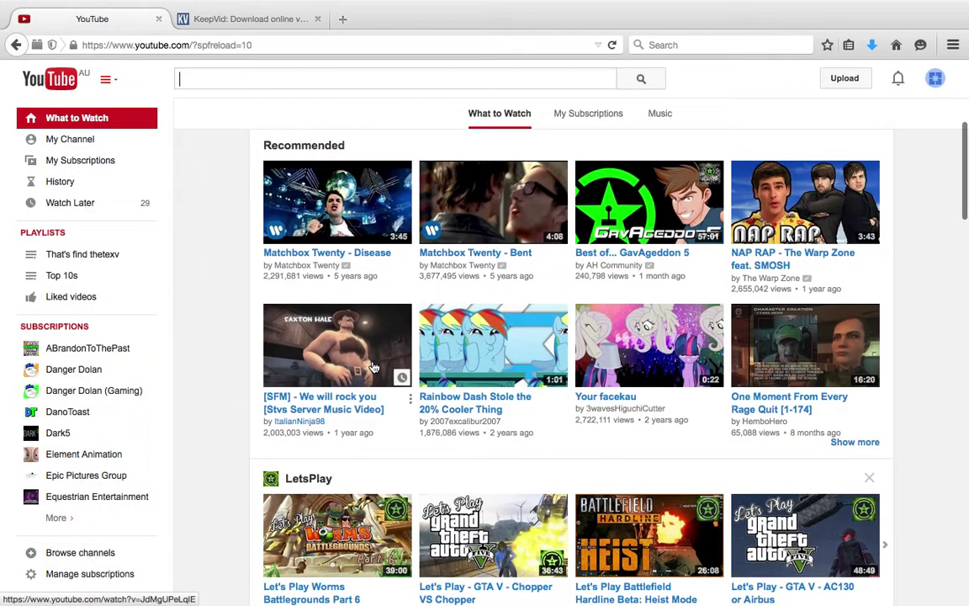
scroll(374, 368, "up", 5)
key("ctrl+Left")
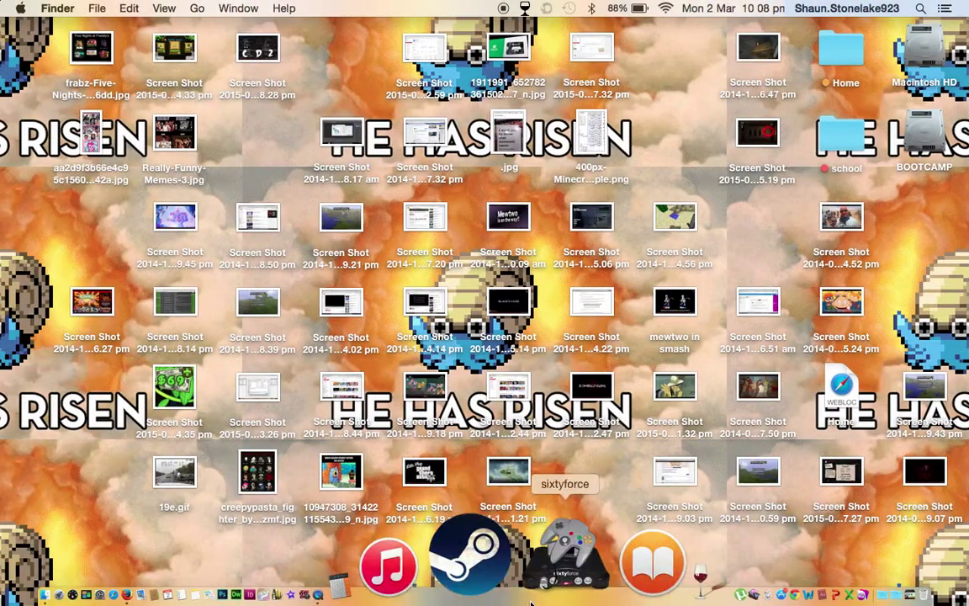
Step: Launch iTunes on its Purchased playlist, raise the volume, and switch back to the desktop space
left_click(516, 603)
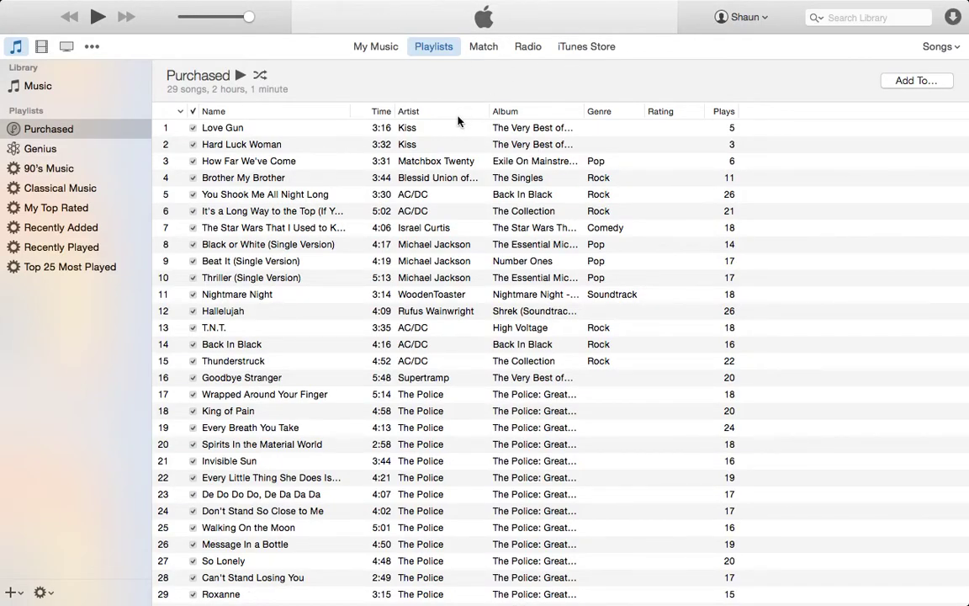
key("XF86AudioRaiseVolume")
key("ctrl+Left")
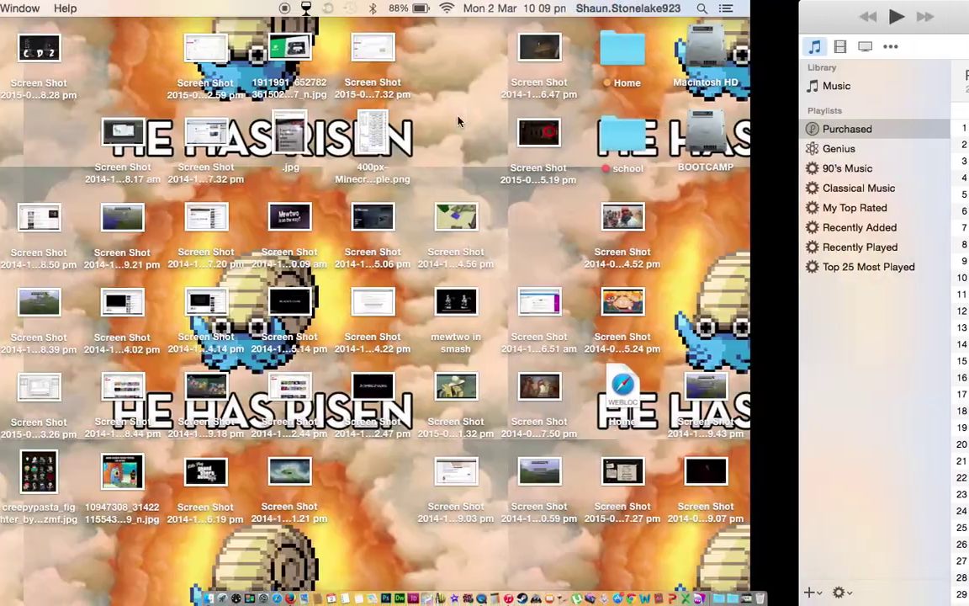
left_click(197, 8)
Step: Dismiss the Go menu, open File > New Movie Recording in QuickTime Player, then close the preview
key("Escape")
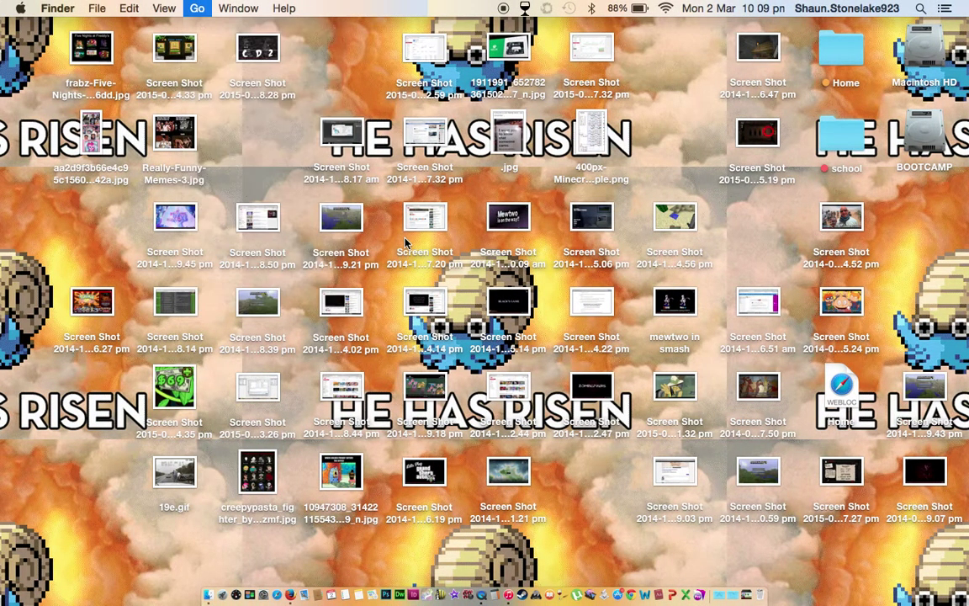
left_click(486, 599)
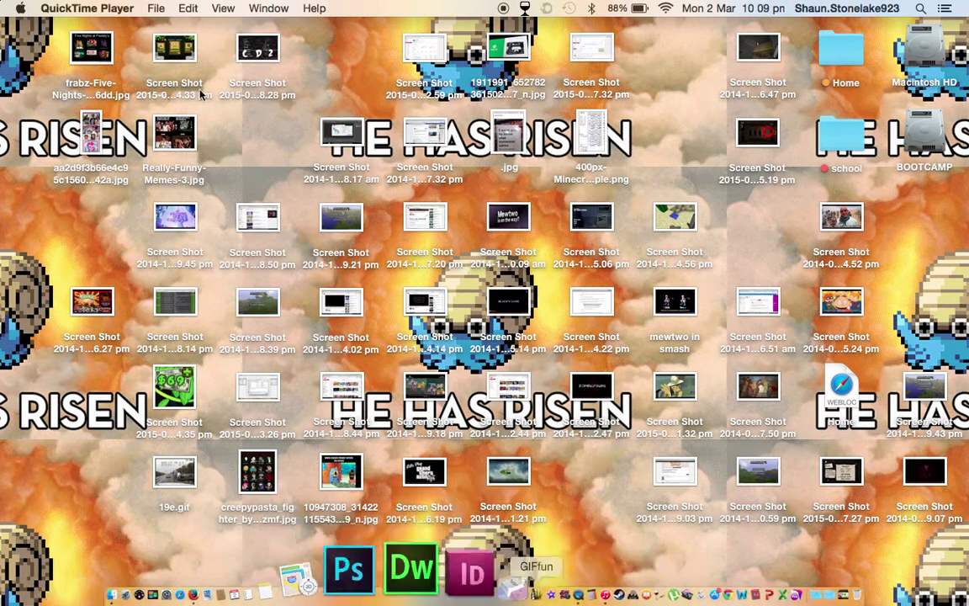
left_click(188, 7)
left_click(162, 28)
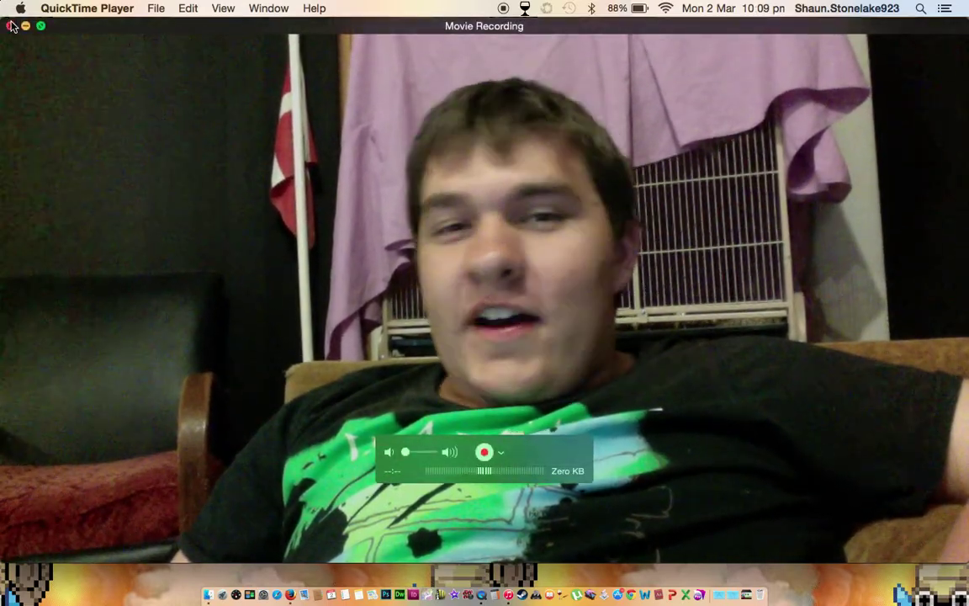
left_click(11, 30)
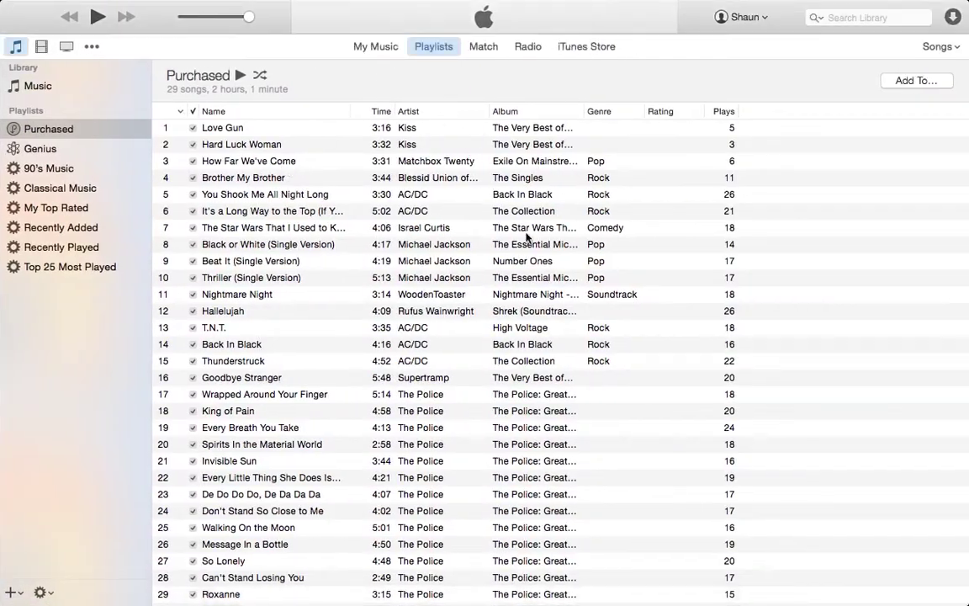
Step: Play Kiss's 'Love Gun' from the Purchased playlist, adjust the volume, then stop it
left_click(238, 128)
double_click(238, 129)
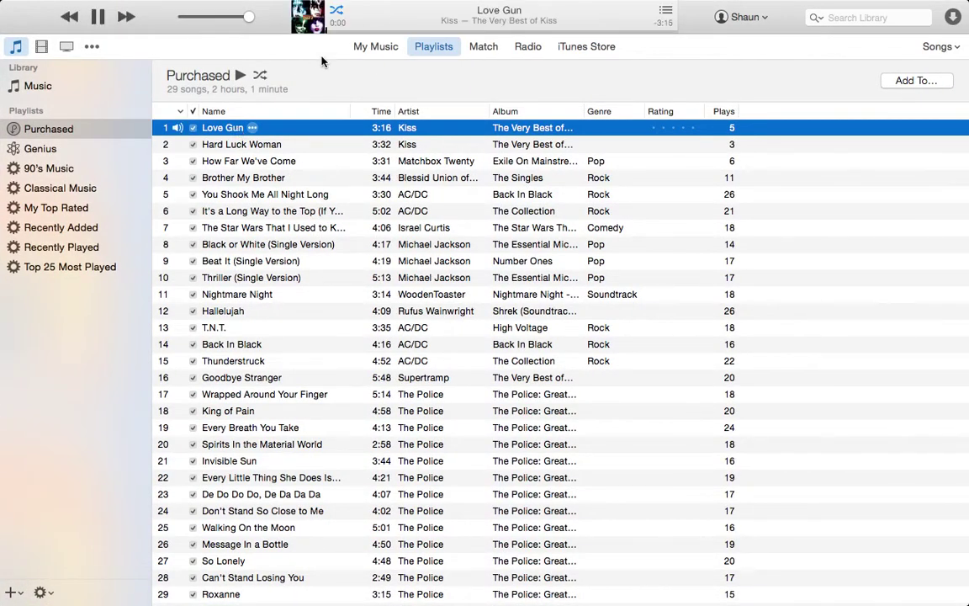
key("XF86AudioRaiseVolume")
key("XF86AudioRaiseVolume")
key("XF86AudioRaiseVolume")
key("XF86AudioMute")
key("super+period")
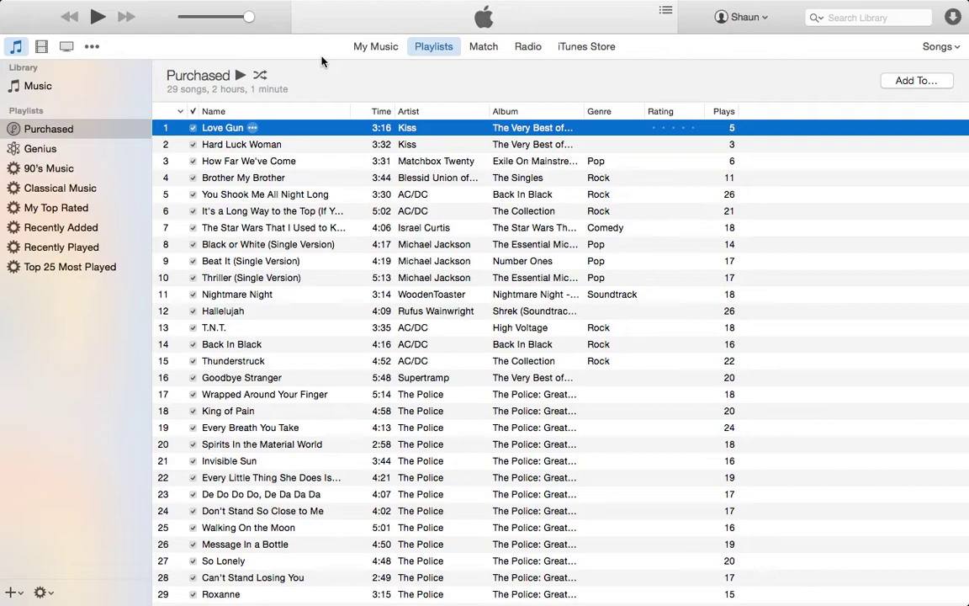
Step: Switch from the full-screen iTunes space back to the desktop with Control+Left
key("ctrl+Left")
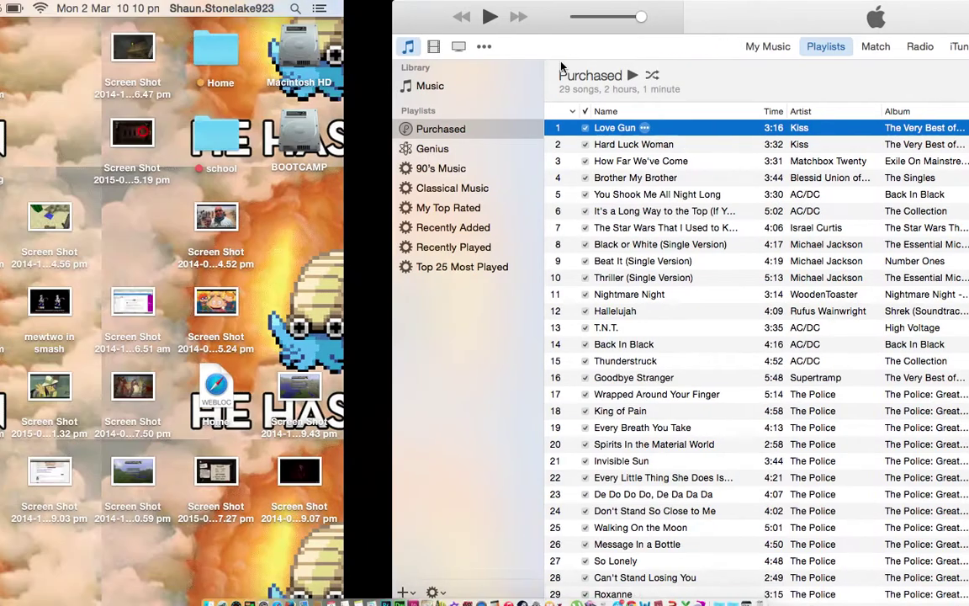